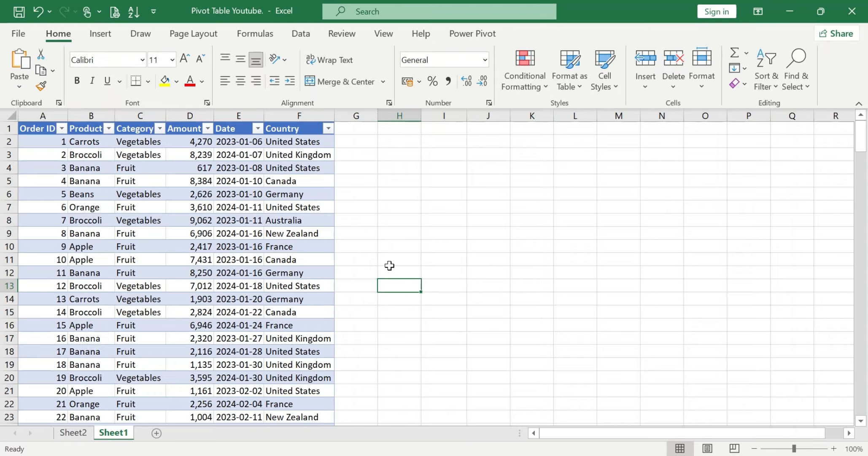
click(389, 265)
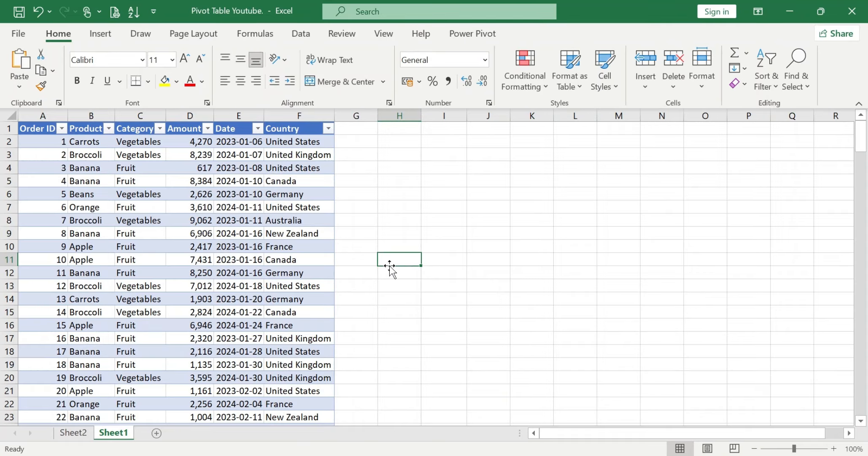
click(129, 242)
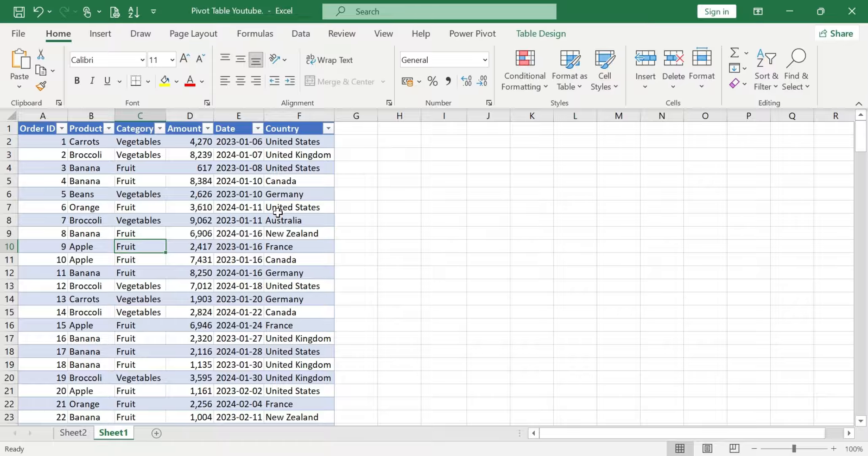
click(222, 288)
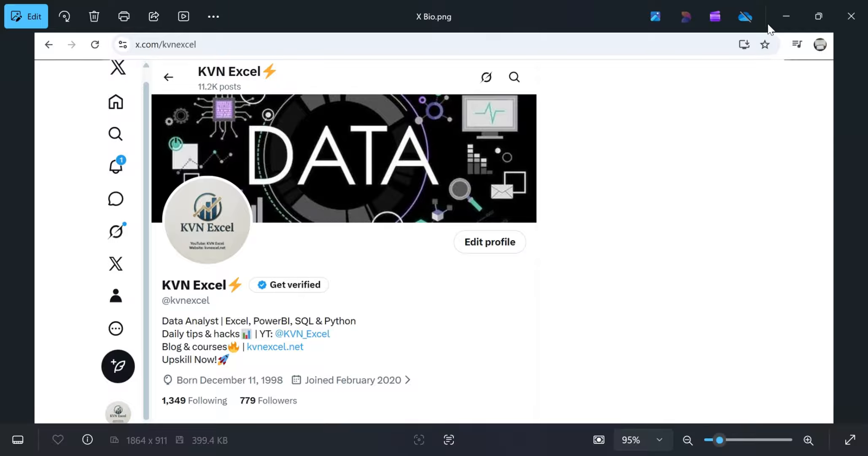
click(784, 14)
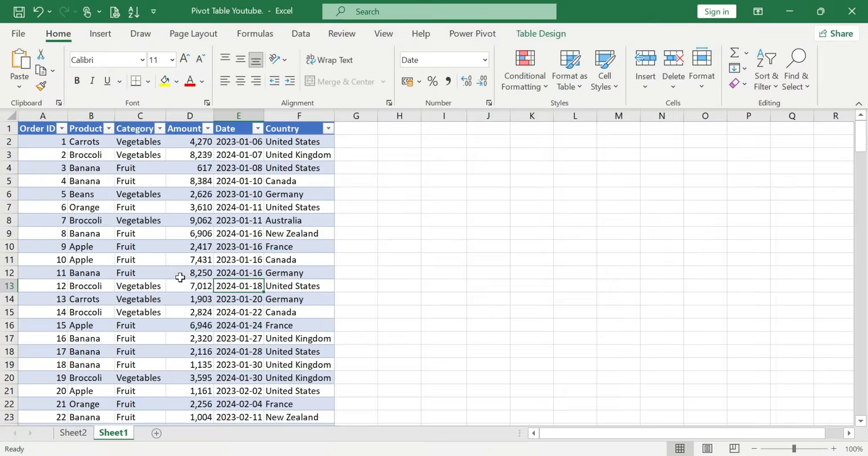
click(147, 290)
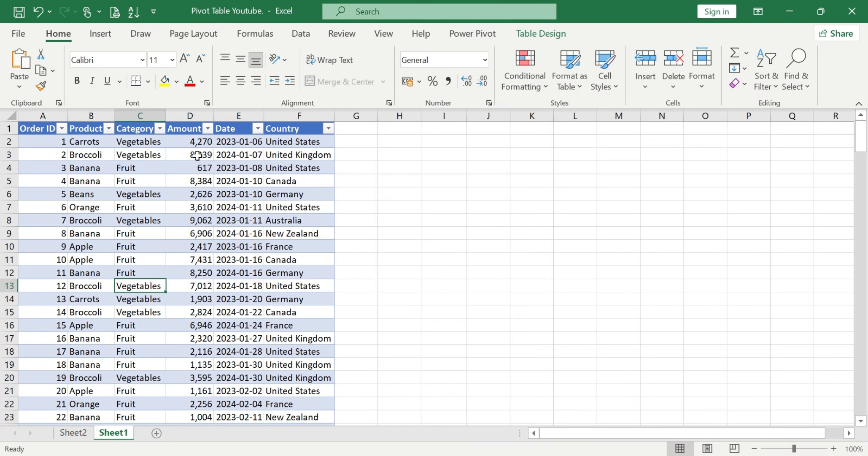
Build the pivot table on Sheet2 with the sum of Amount as values and Product as rows
click(192, 168)
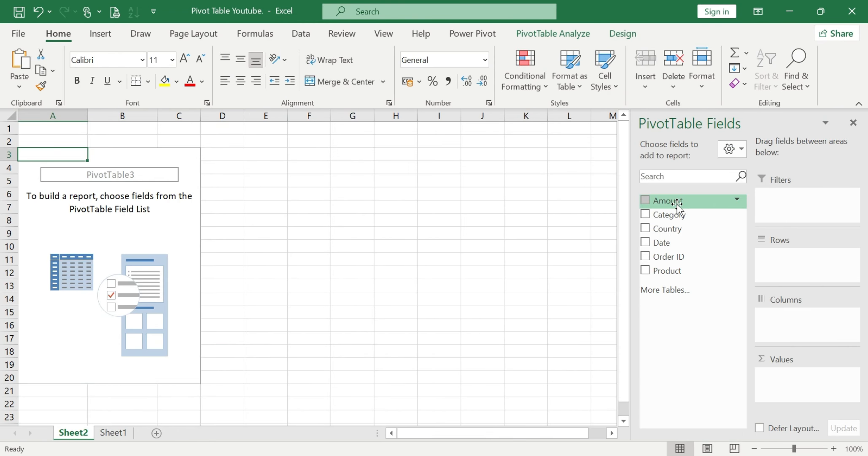
drag(675, 200, 787, 374)
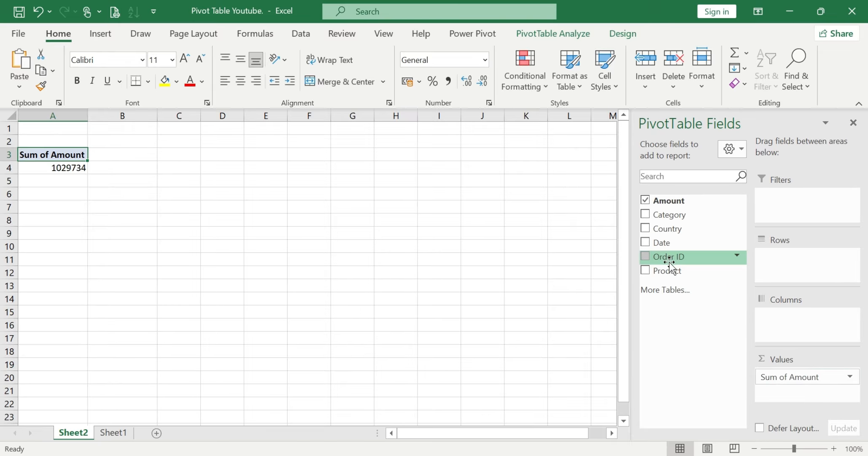
drag(671, 274, 784, 257)
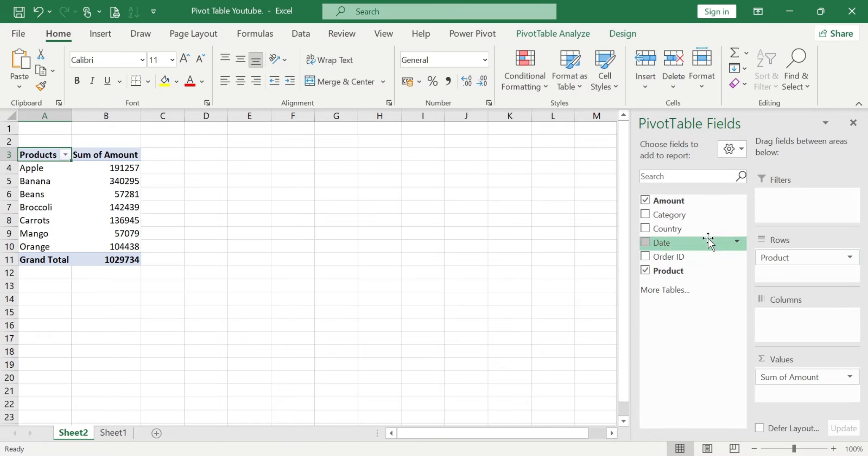
click(47, 171)
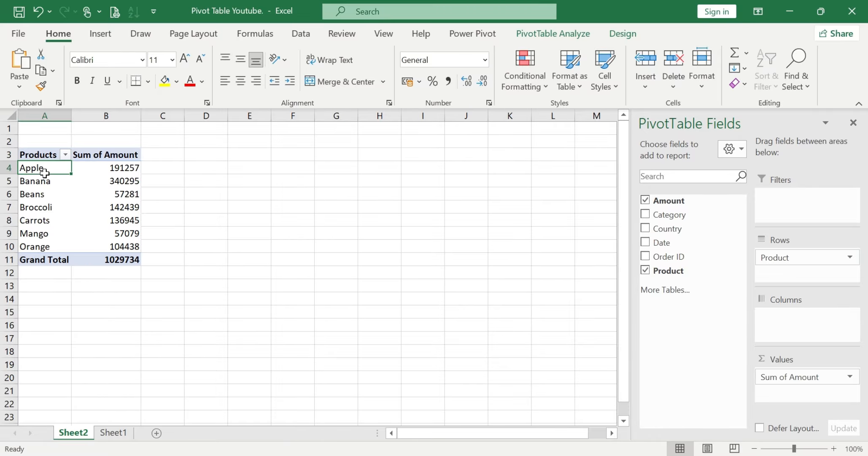
click(127, 166)
mouse_move(127, 166)
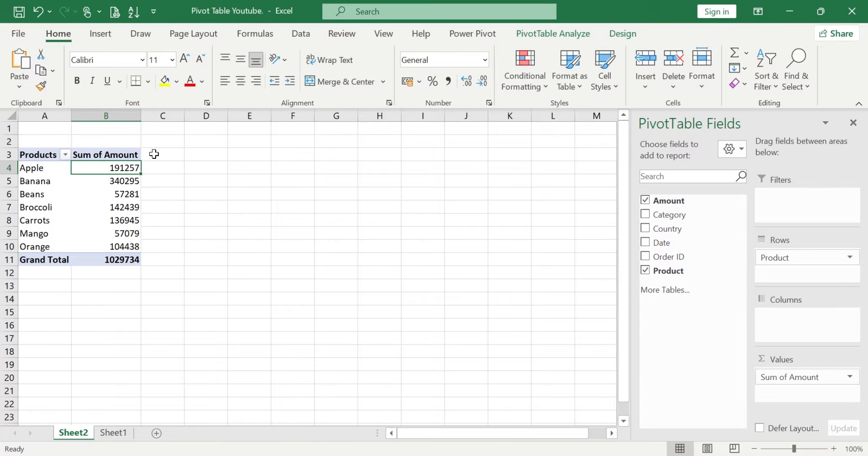
drag(154, 152, 153, 249)
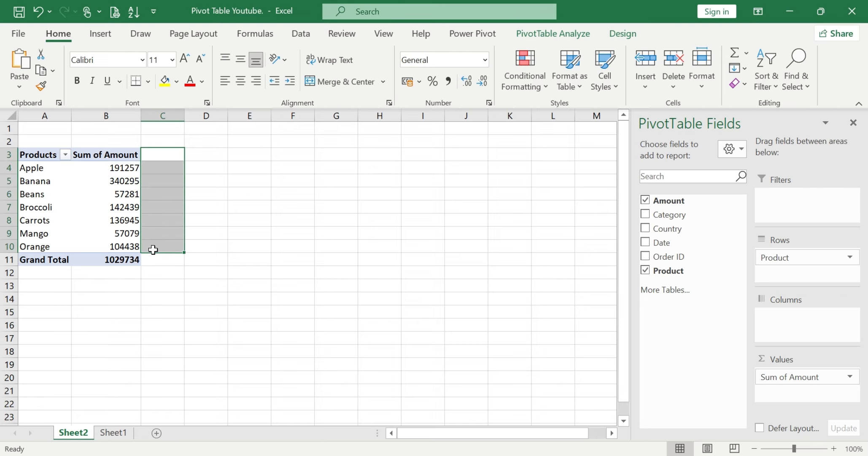
click(164, 157)
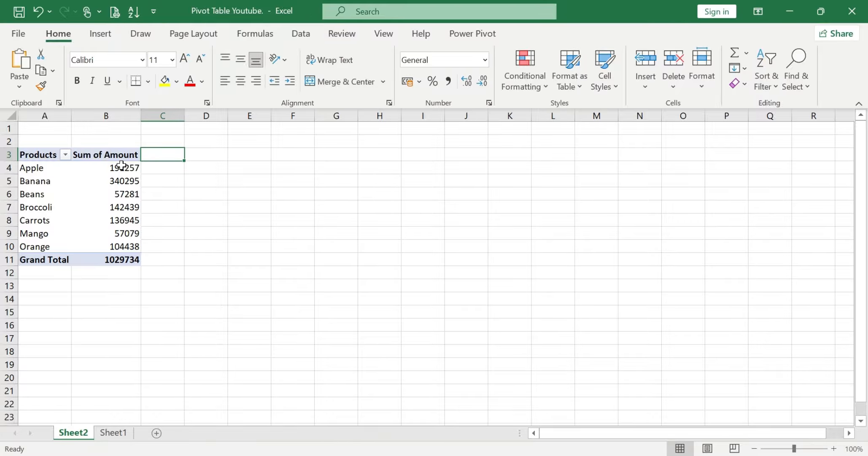
drag(123, 168, 124, 247)
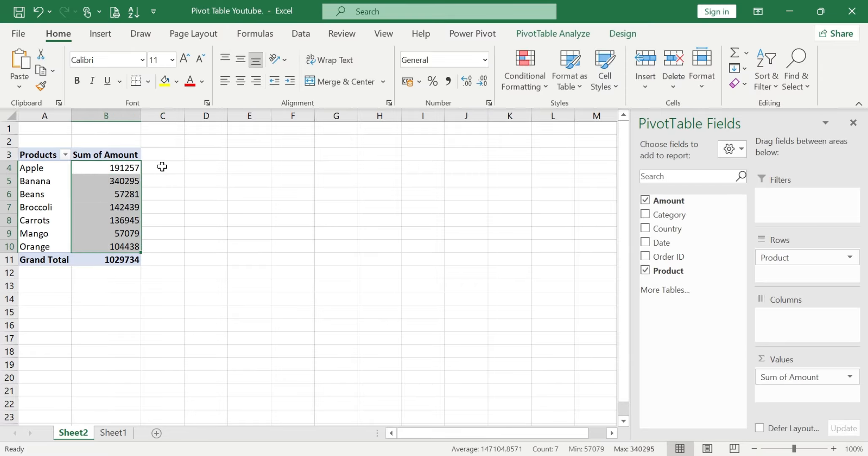
click(162, 167)
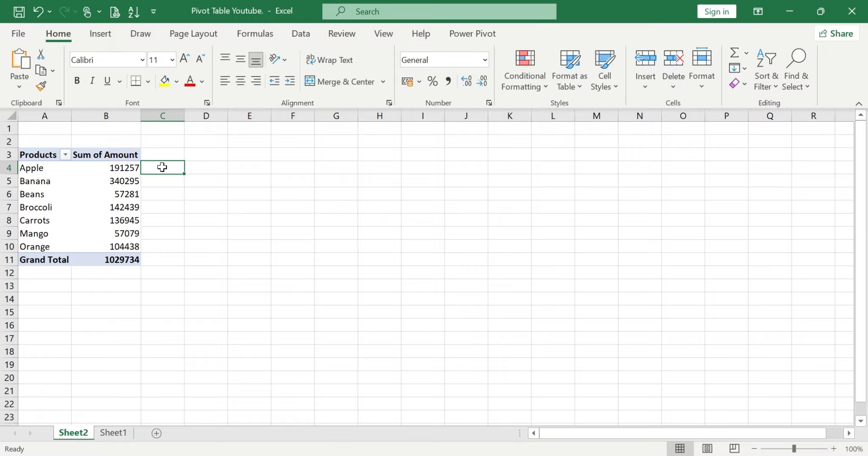
Start a new calculated field for the pivot table and name it Taxes
click(55, 195)
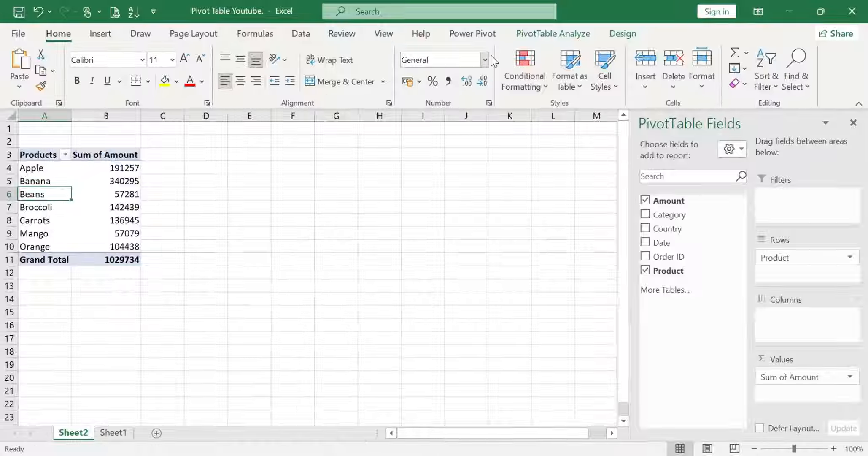
click(569, 39)
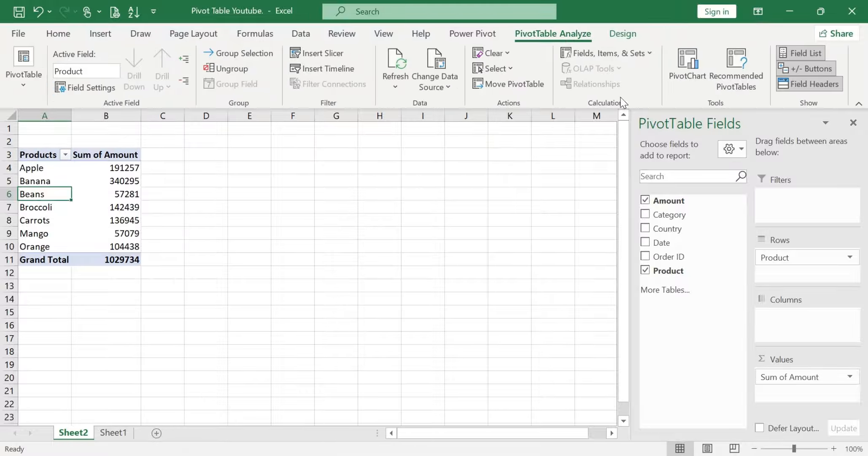
click(640, 53)
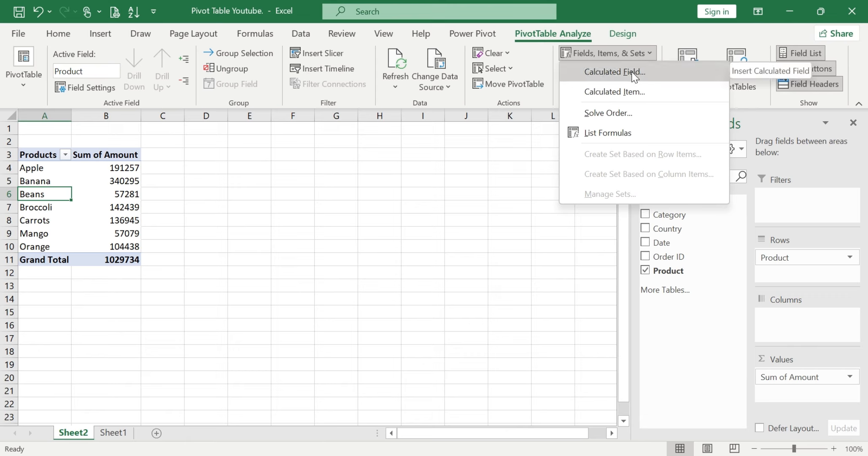
click(636, 72)
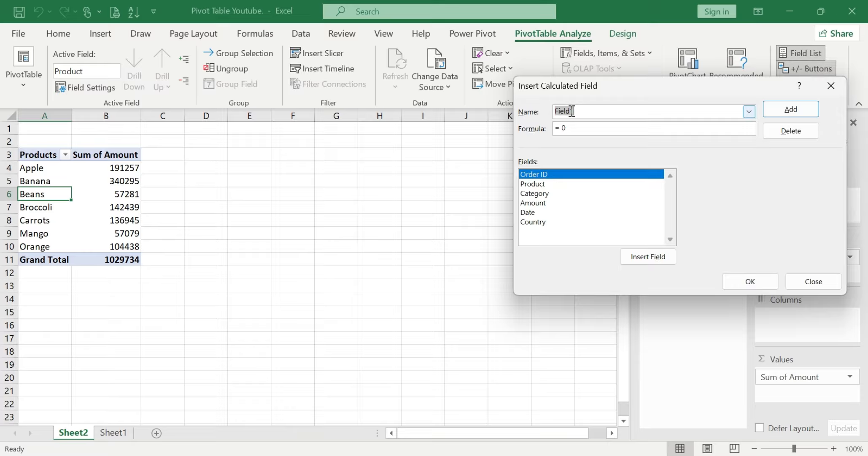
key(BackSpace)
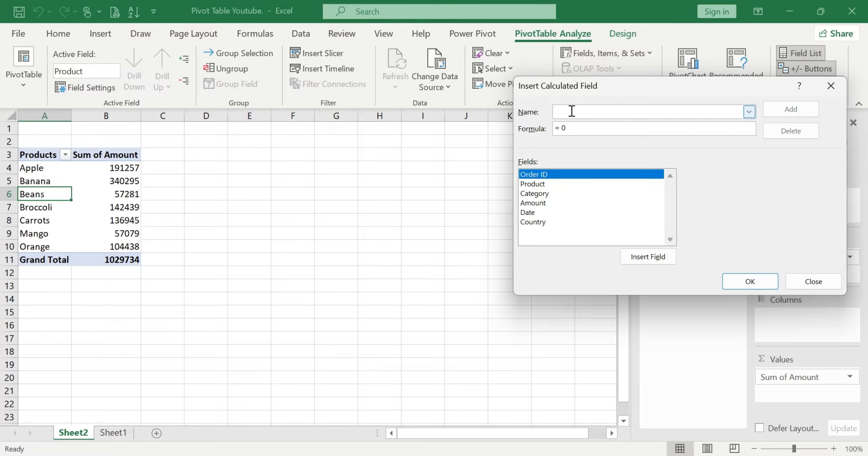
text(Taxes)
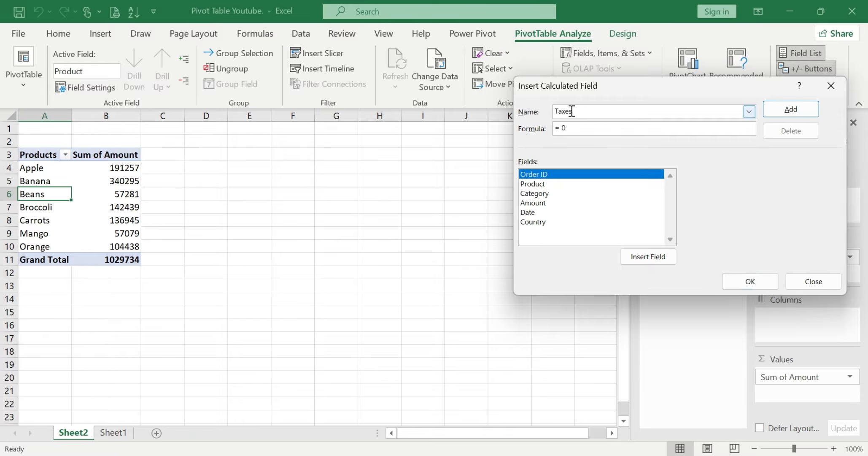
Define the Taxes field's formula as Amount*16% and add the field to the pivot table
click(572, 128)
key(BackSpace)
click(534, 203)
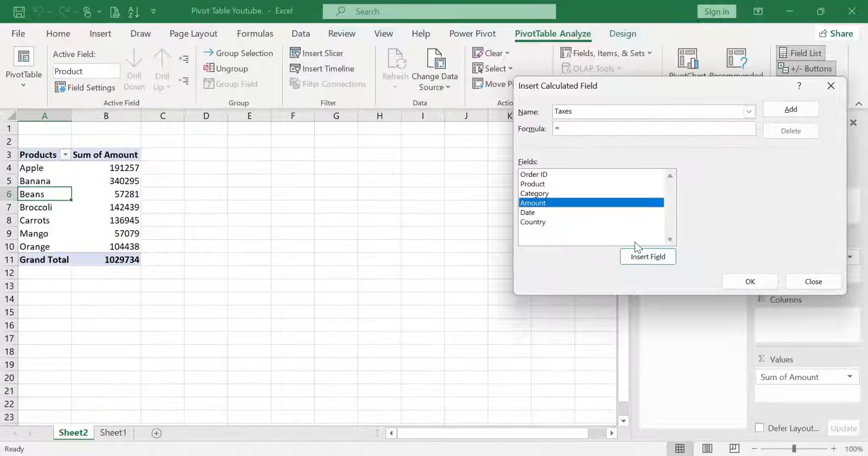
click(646, 258)
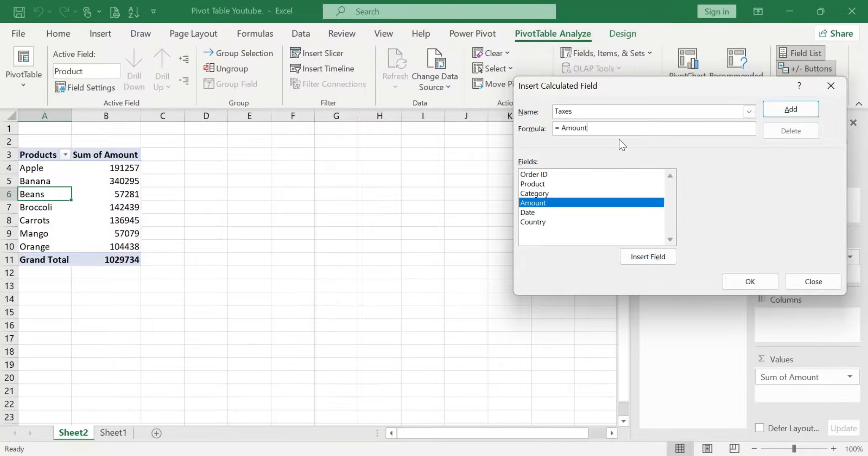
text(*16%)
click(591, 112)
click(757, 282)
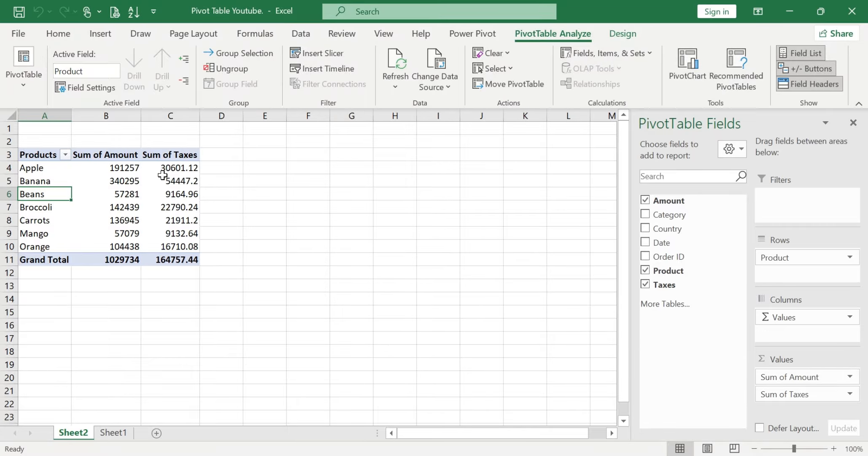
Compare each product's Sum of Taxes with its Sum of Amount in the pivot table
click(173, 165)
click(126, 167)
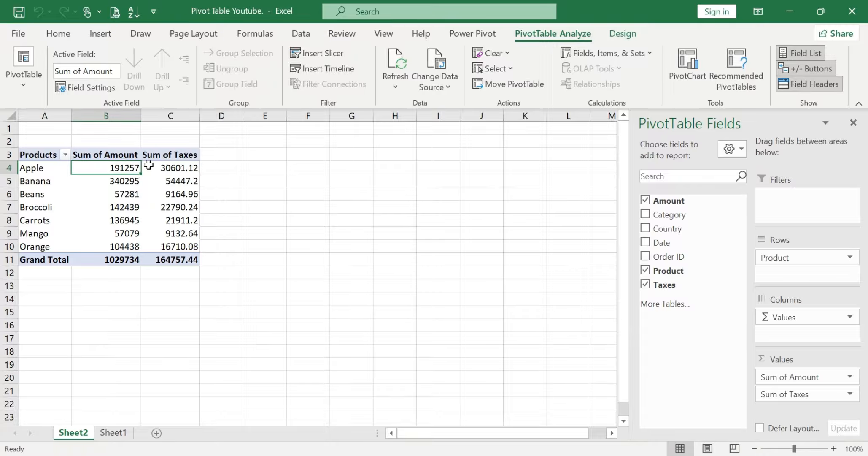
click(180, 166)
click(125, 180)
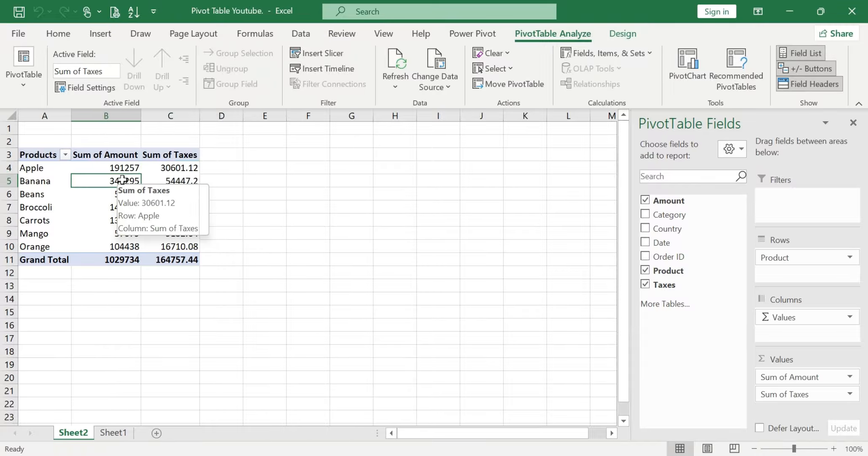
click(84, 195)
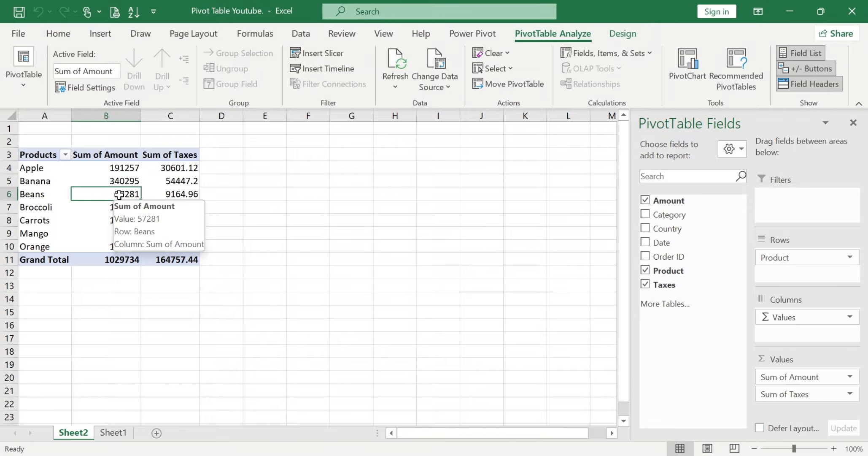
click(184, 192)
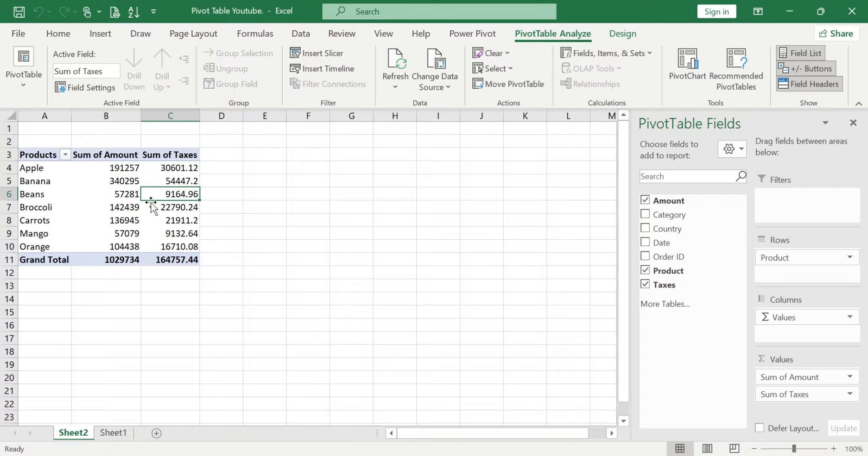
click(102, 207)
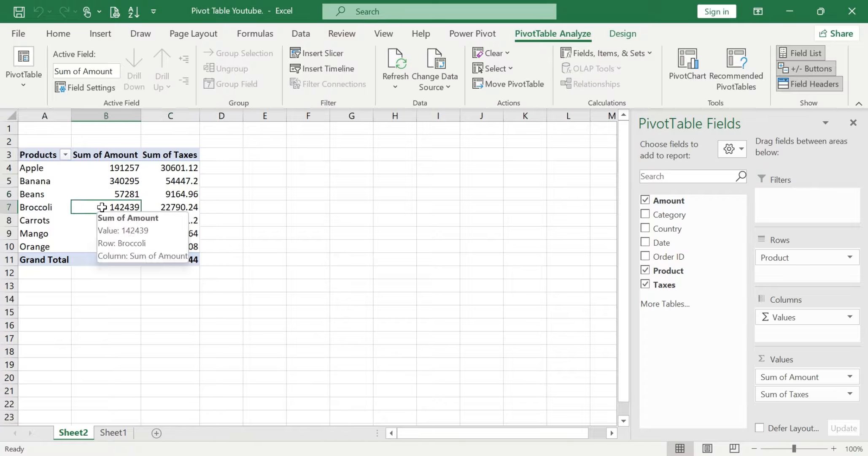
click(192, 206)
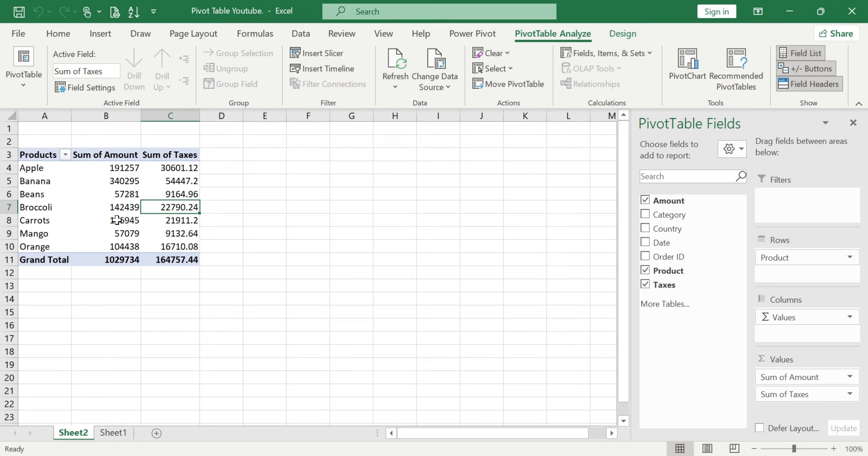
drag(119, 219, 164, 241)
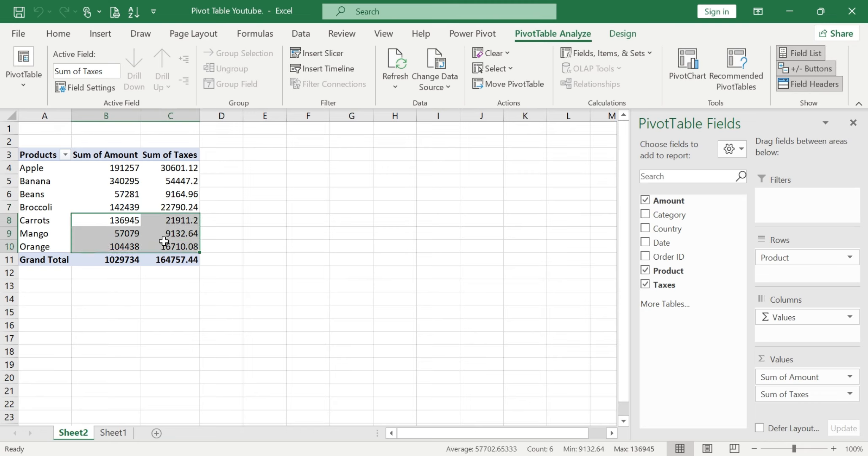
click(79, 237)
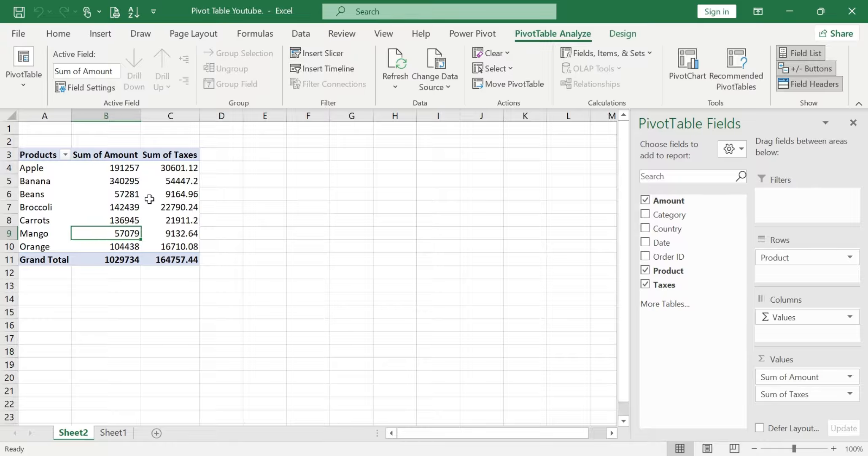
click(177, 180)
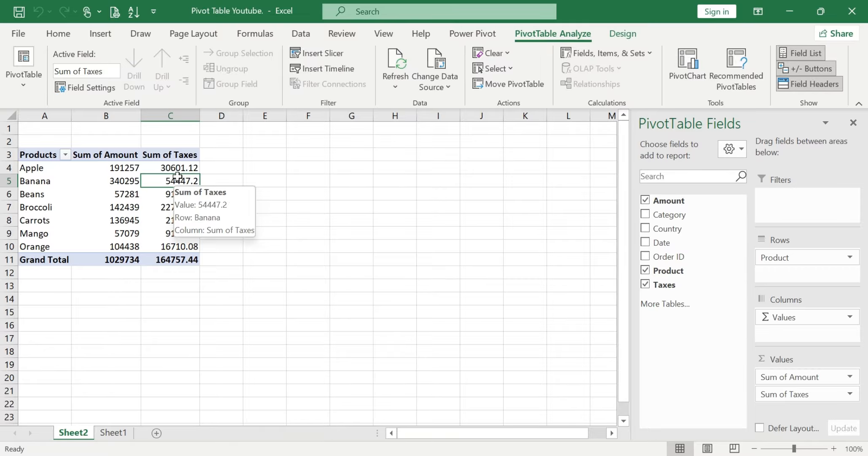
click(177, 169)
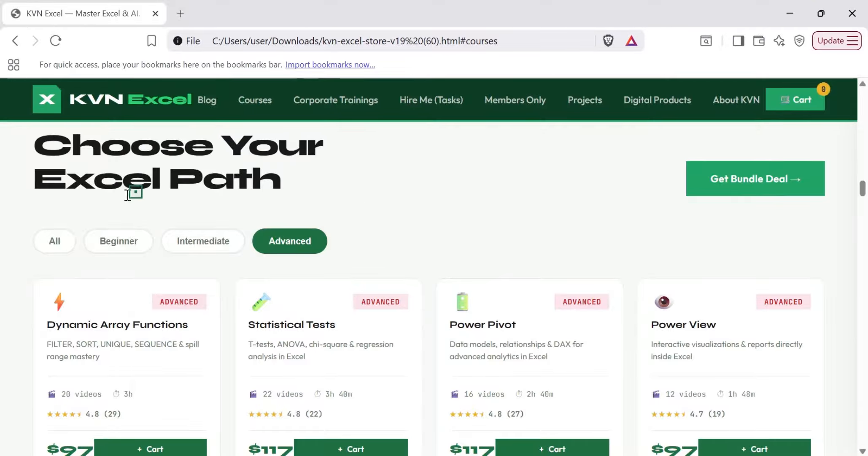
scroll(70, 236, down, 2)
scroll(72, 239, down, 5)
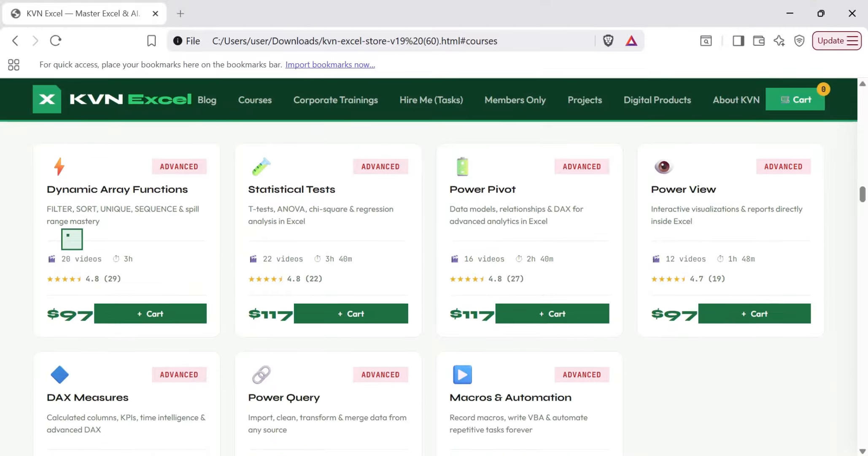
scroll(71, 239, down, 2)
scroll(71, 239, up, 7)
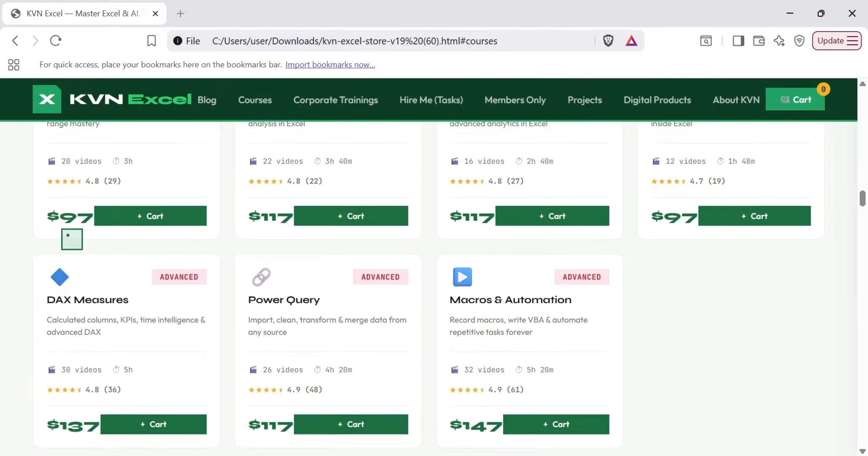
Browse the course catalog by Beginner, Intermediate, Advanced and all levels, and open the bundle deal pricing
scroll(68, 235, up, 2)
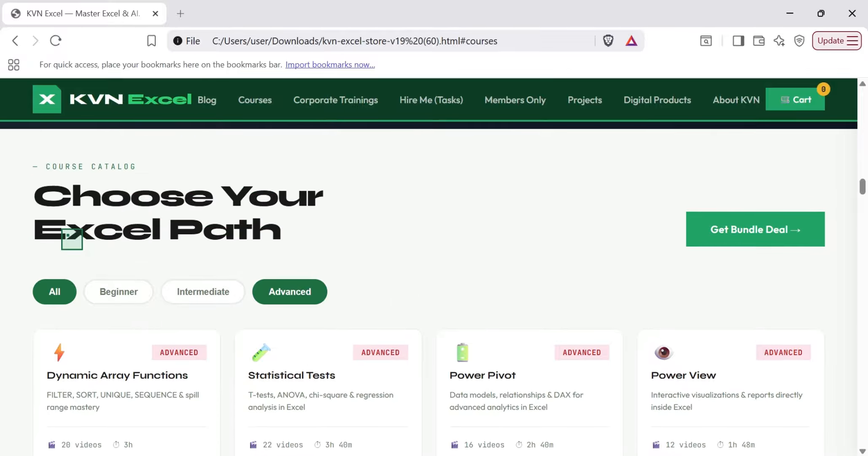
click(118, 292)
click(203, 293)
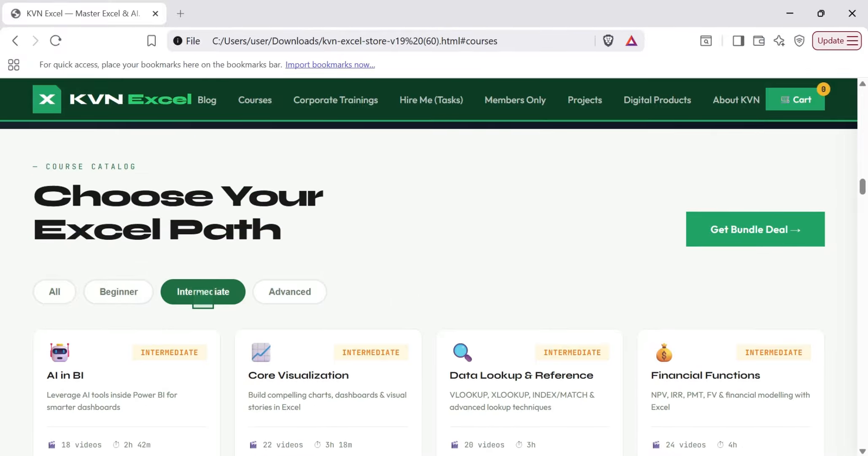
click(290, 291)
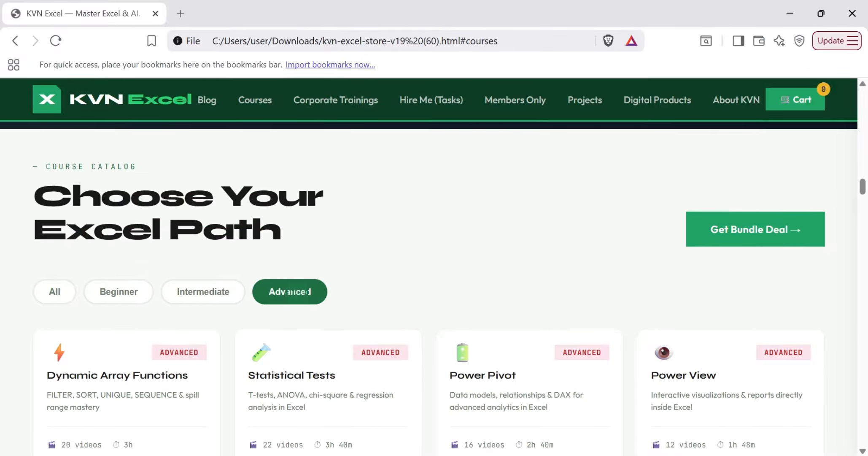
click(55, 292)
scroll(60, 295, down, 4)
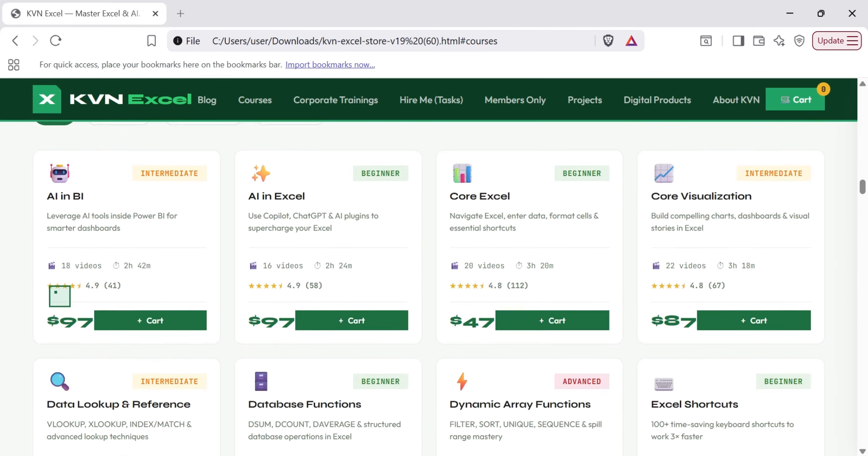
scroll(60, 295, up, 4)
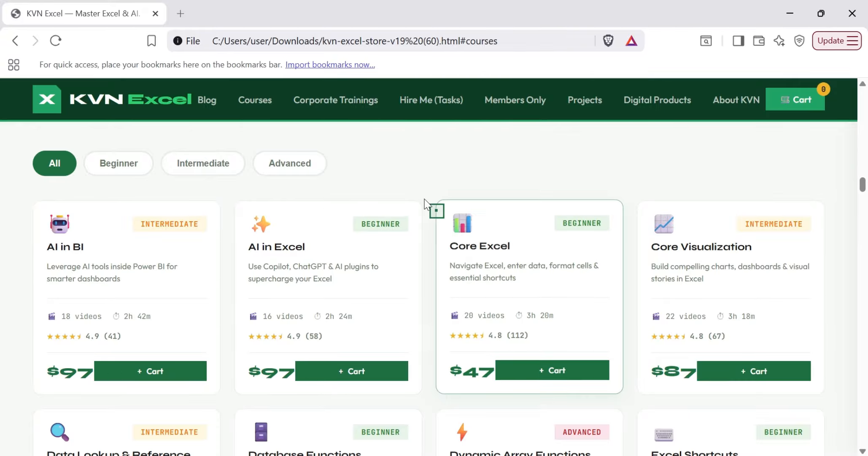
scroll(675, 164, up, 2)
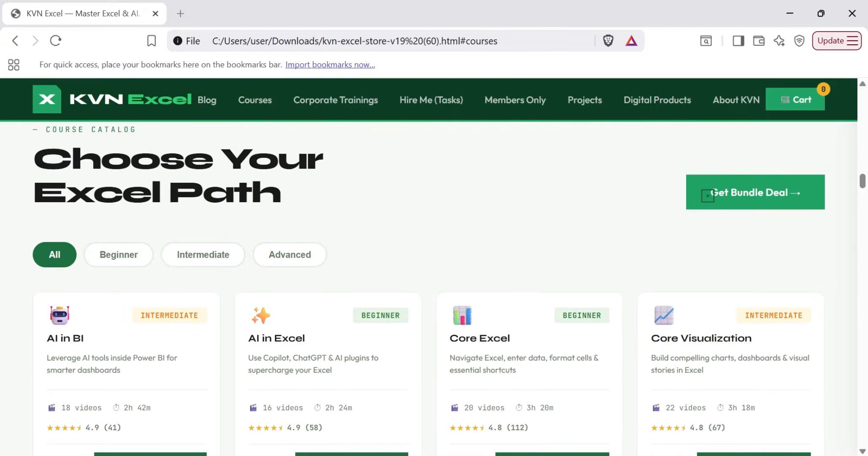
click(752, 189)
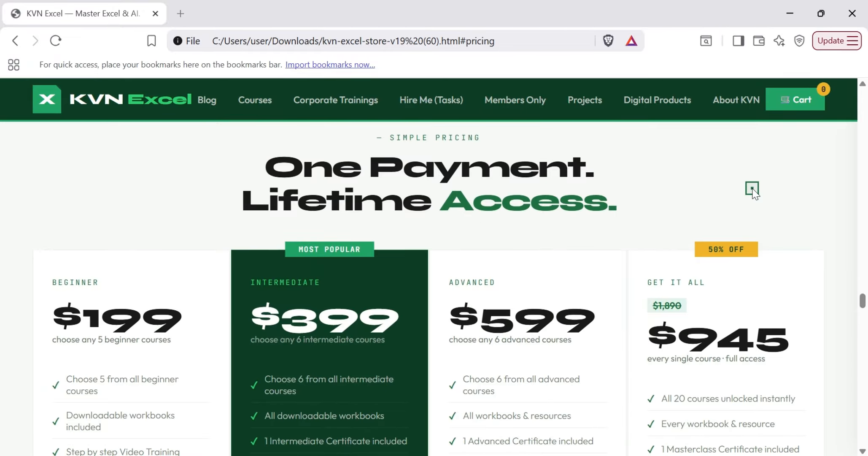
Open the Hire Me (Tasks) section and examine the monthly subscription and the freelance service offers
click(432, 101)
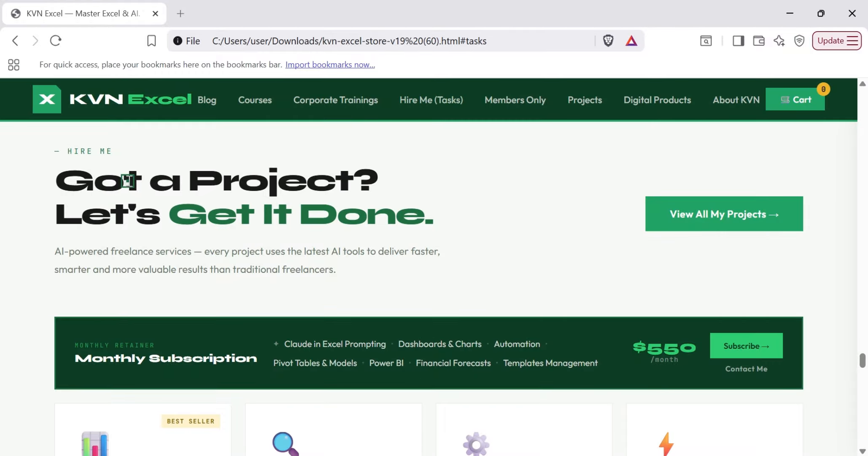
scroll(128, 181, down, 2)
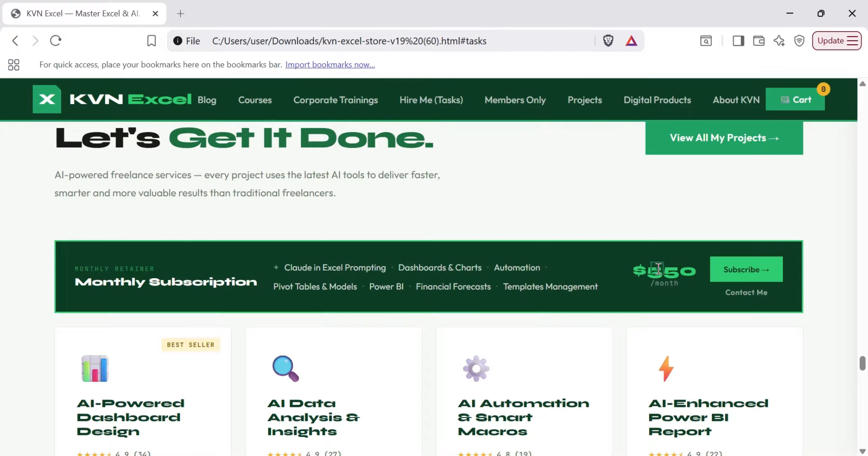
scroll(658, 268, down, 6)
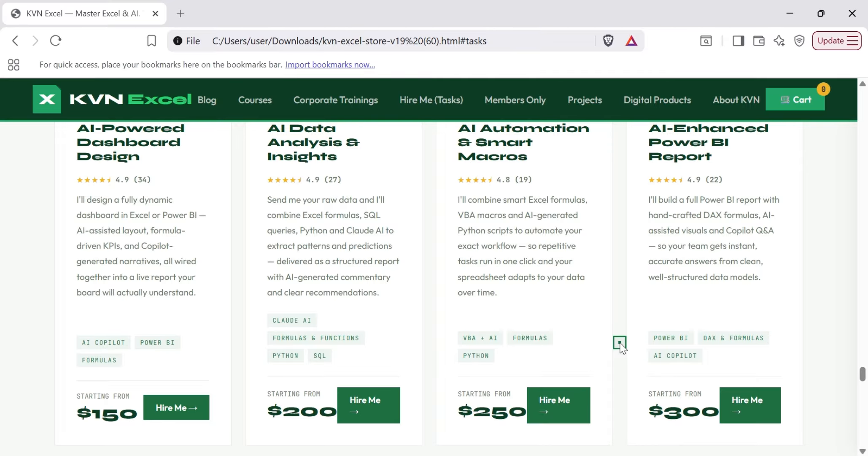
Examine the Excel templates and the monthly template retainer in the Digital Products section
scroll(620, 345, up, 15)
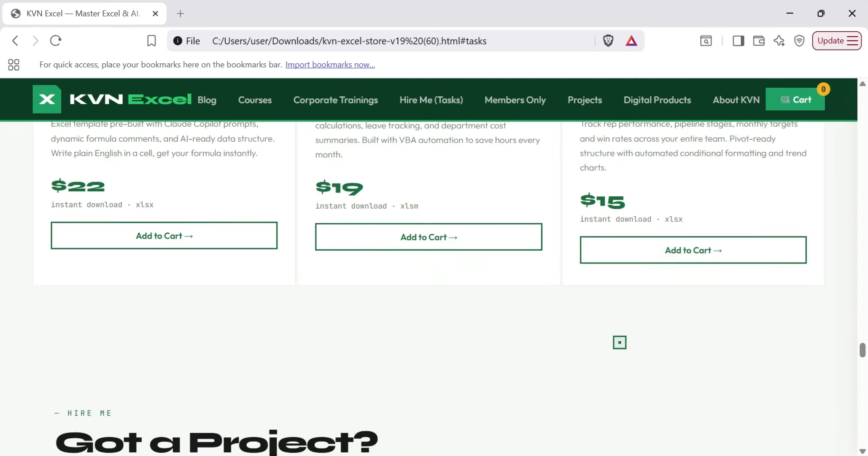
scroll(619, 341, up, 8)
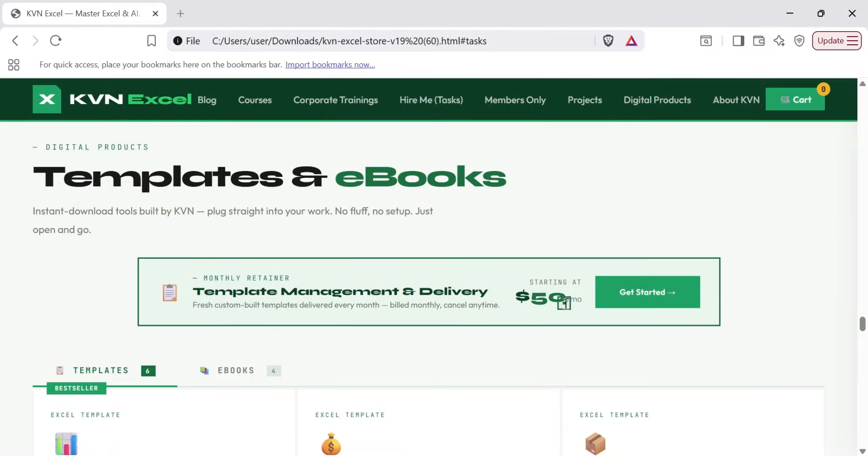
scroll(564, 303, down, 7)
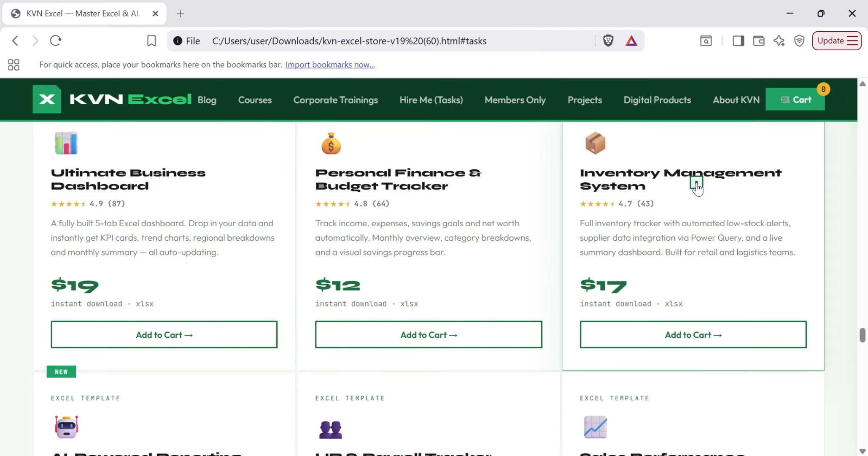
scroll(697, 185, down, 5)
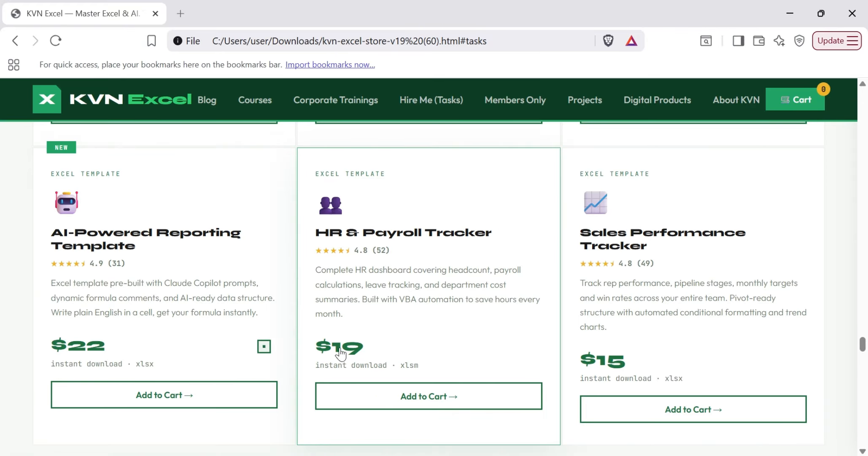
scroll(368, 352, up, 6)
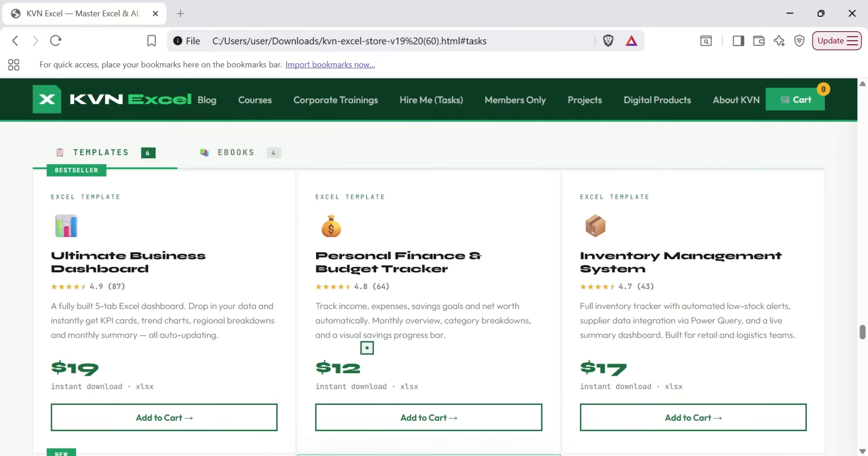
scroll(367, 348, up, 1)
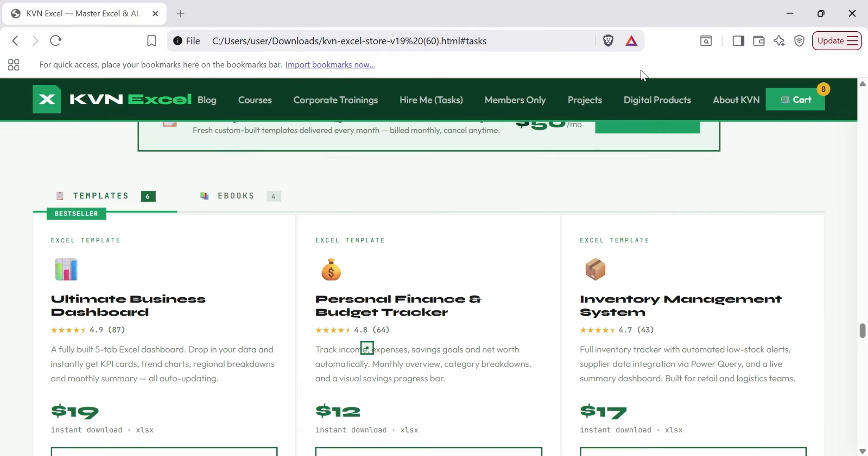
Switch back to Excel and modify the Taxes calculated field's formula to Amount*15%
click(789, 13)
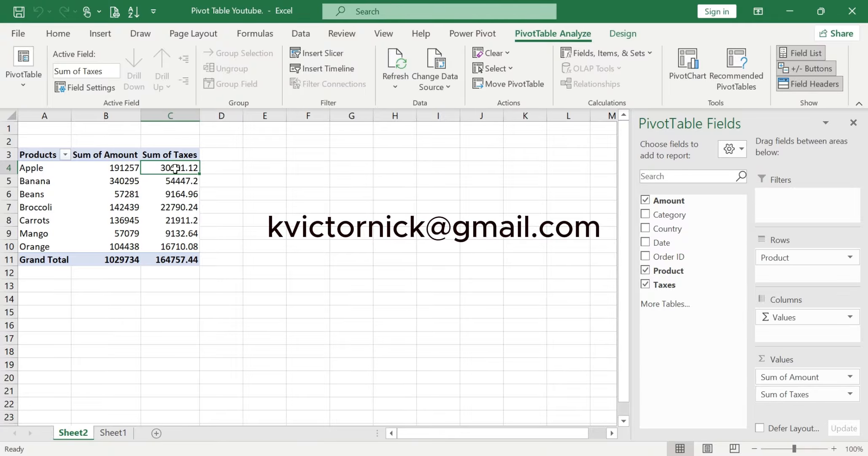
mouse_move(173, 167)
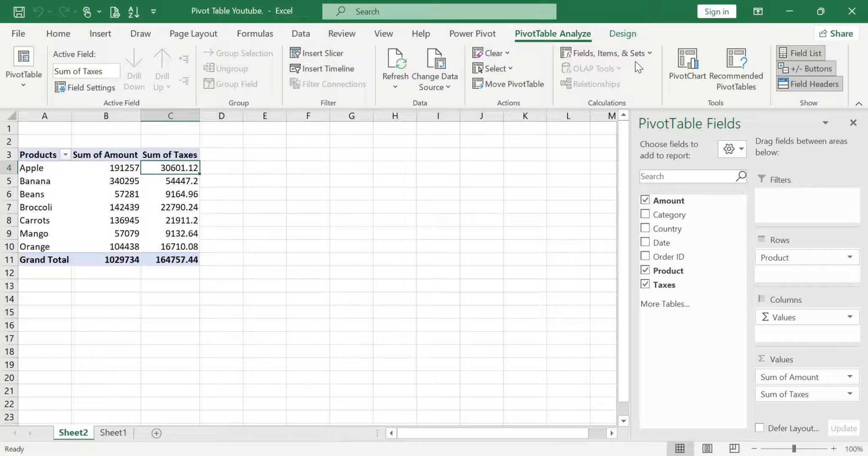
click(647, 49)
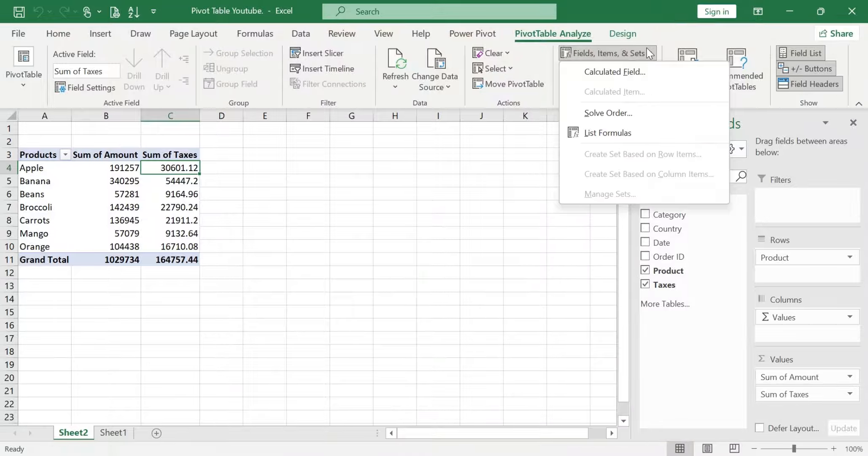
click(630, 75)
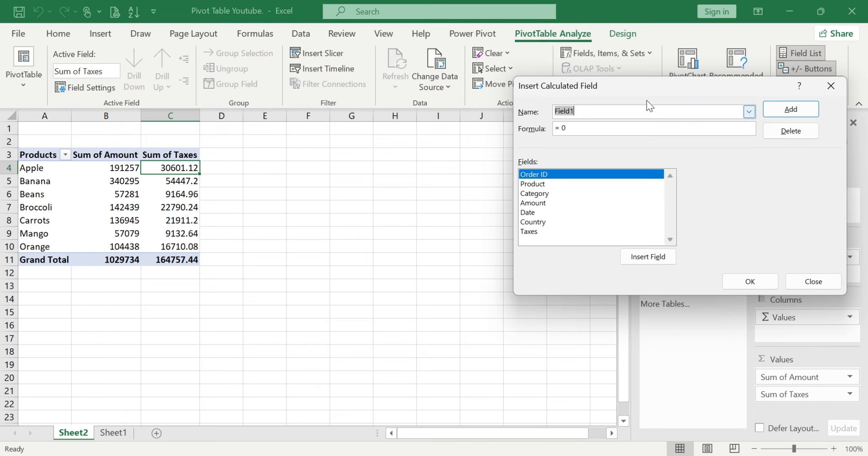
click(749, 112)
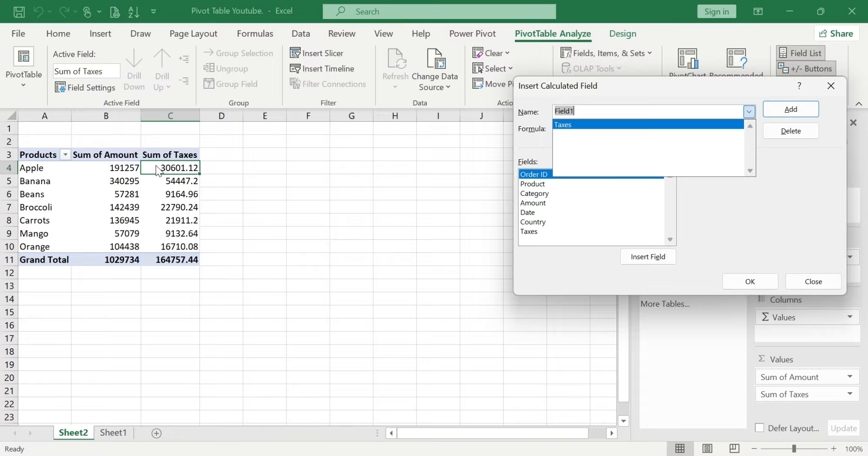
click(601, 125)
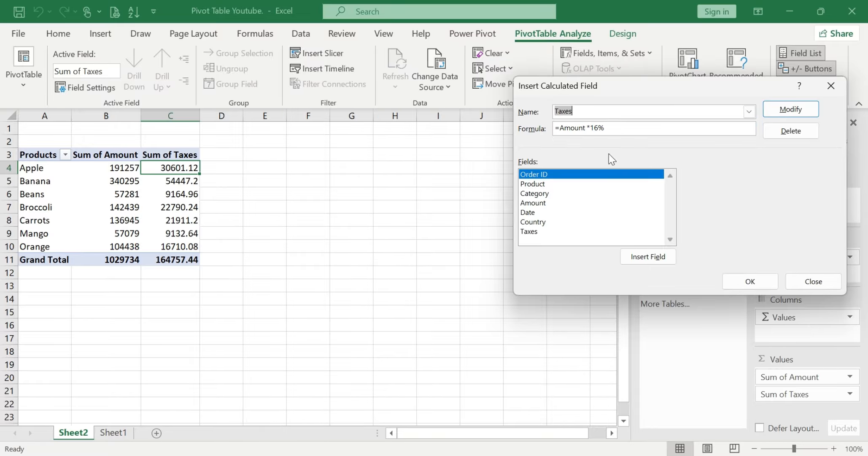
click(600, 128)
key(BackSpace)
text(5)
click(799, 110)
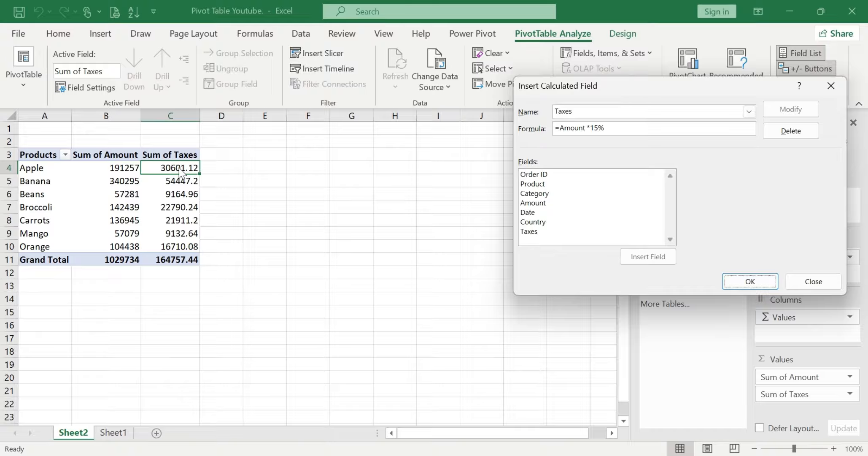
click(749, 281)
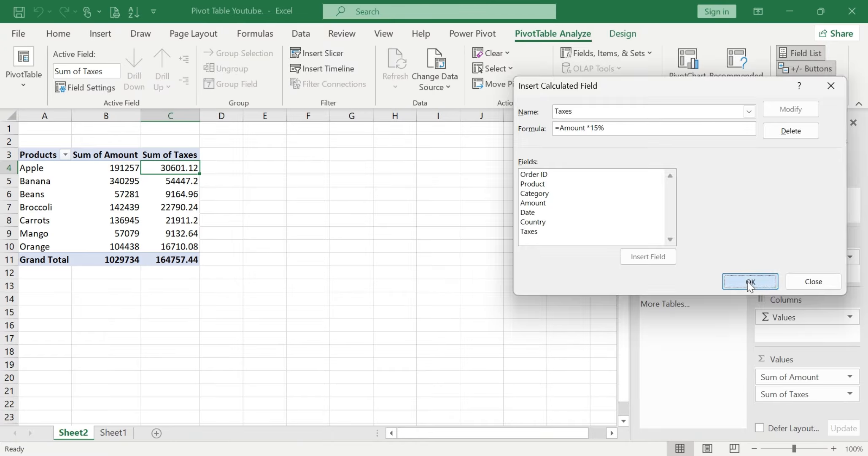
mouse_move(153, 170)
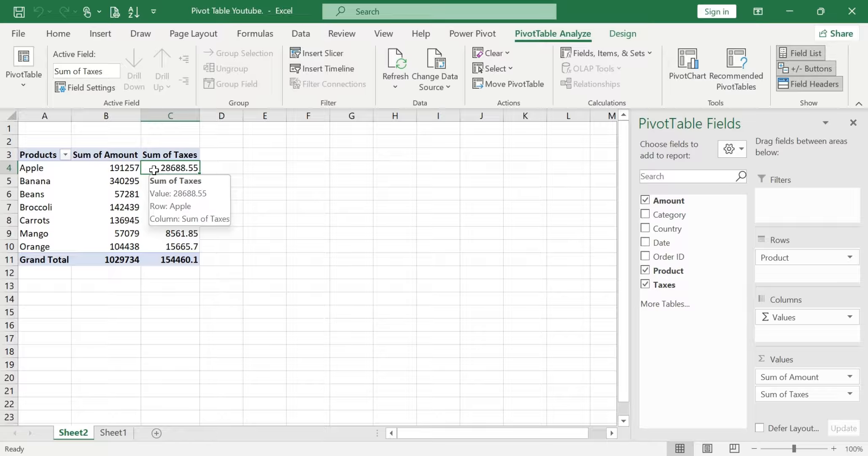
Remove the Taxes field from the pivot table values and add it back
click(645, 285)
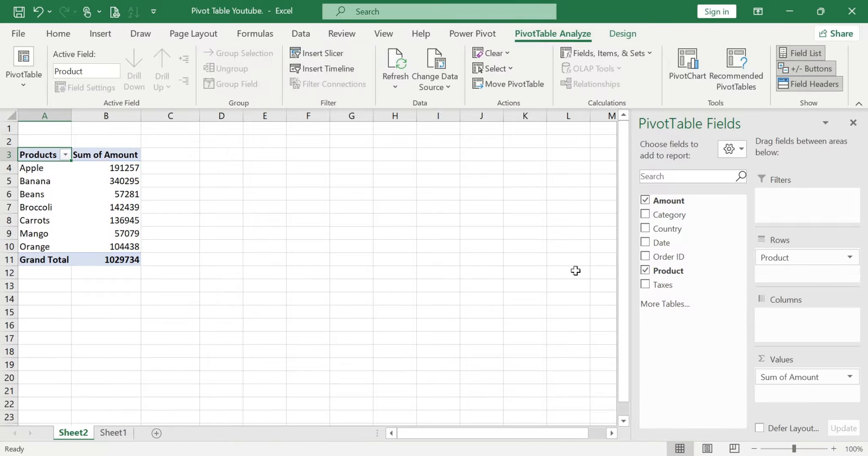
click(174, 156)
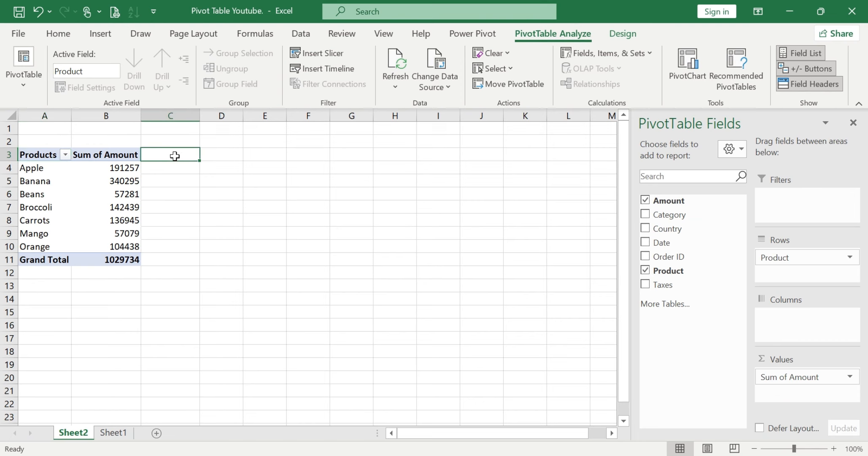
click(101, 200)
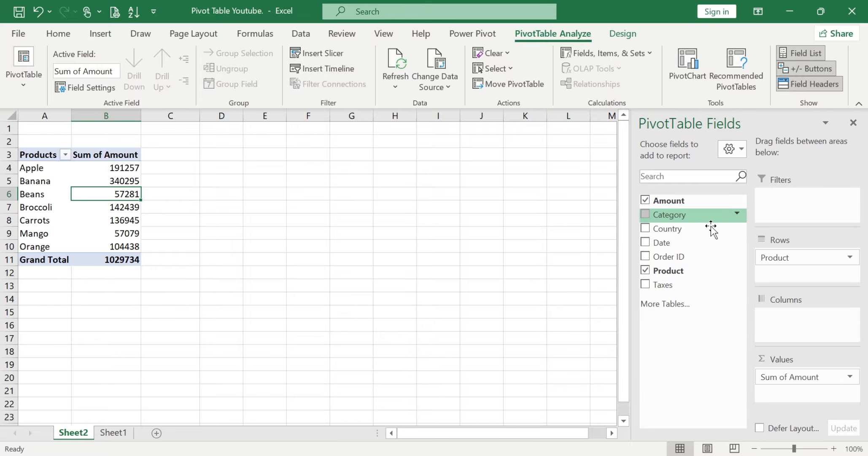
click(646, 285)
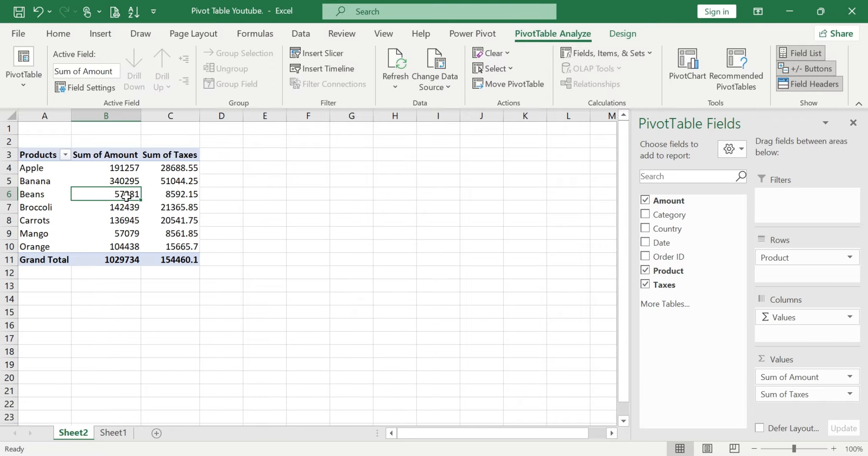
Delete the Taxes calculated field permanently from the pivot table's field list
mouse_move(117, 193)
click(639, 54)
click(647, 71)
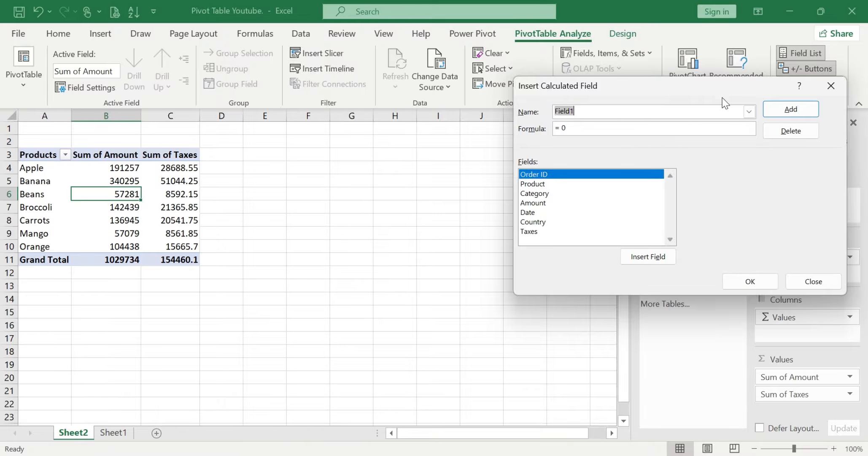
click(750, 112)
click(653, 134)
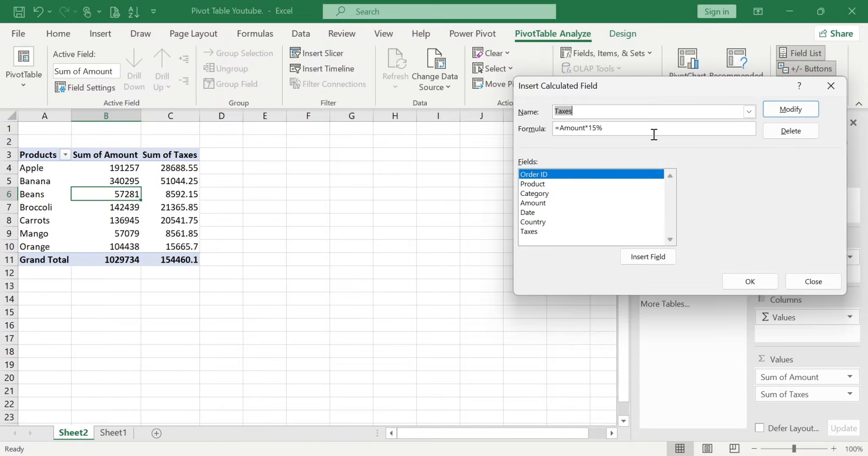
click(797, 134)
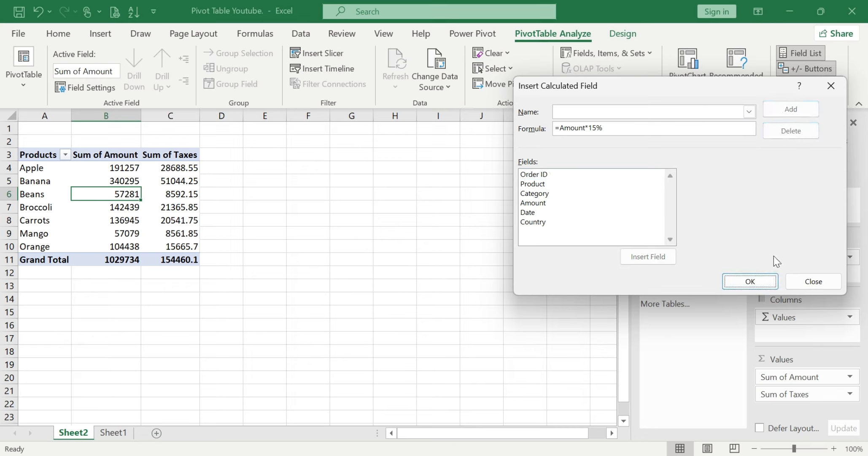
click(750, 281)
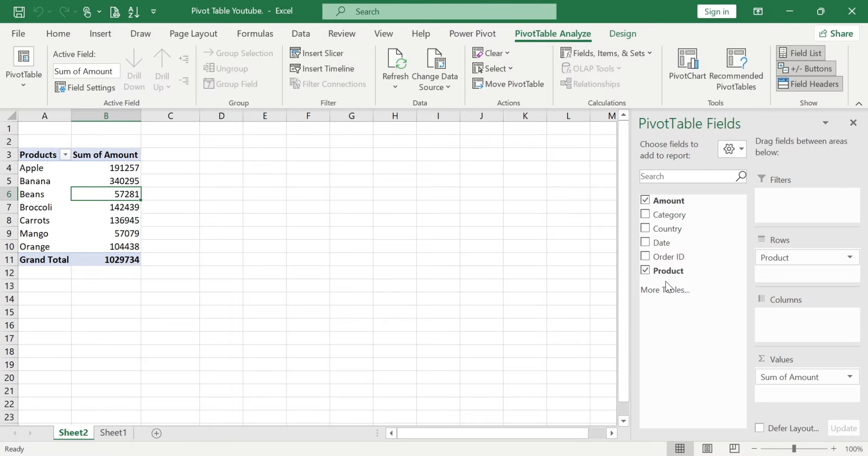
click(224, 264)
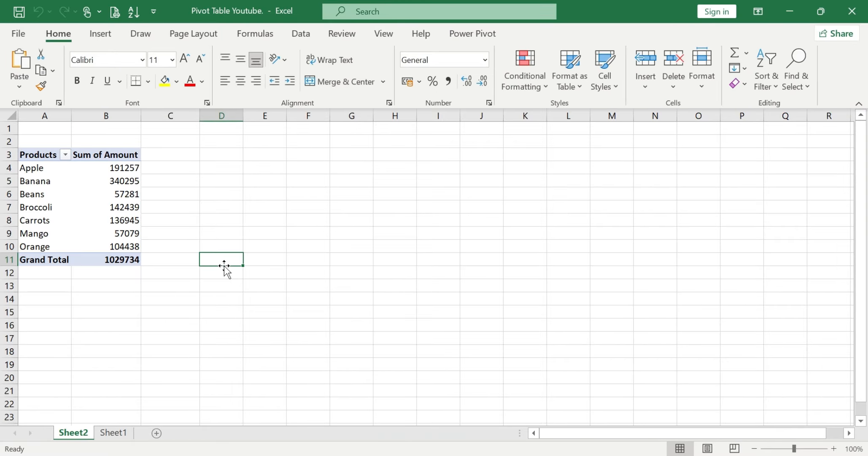